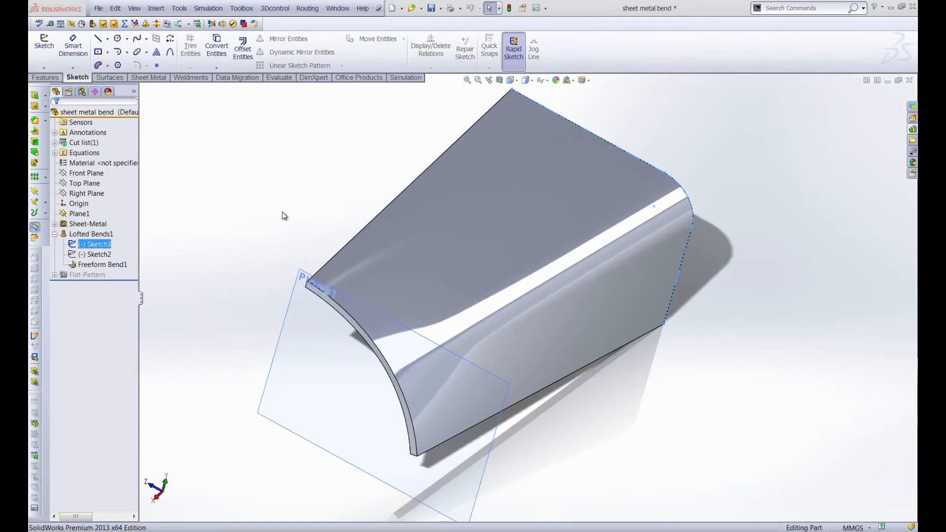
- Flatten the lofted sheet metal part by unsuppressing Flat-Pattern(1)
{"action": "middle_click_drag", "start_coordinate": [663, 249], "coordinate": [631, 303]}
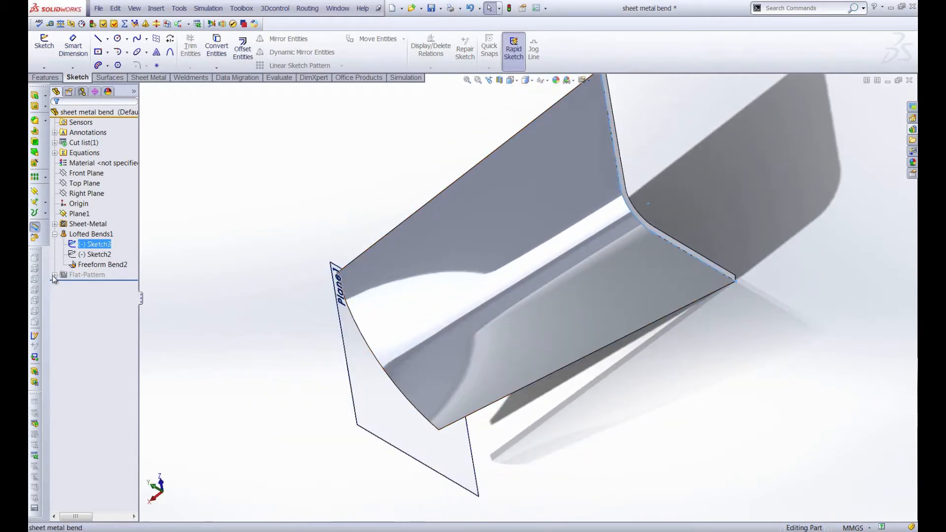
{"action": "left_click", "coordinate": [54, 279]}
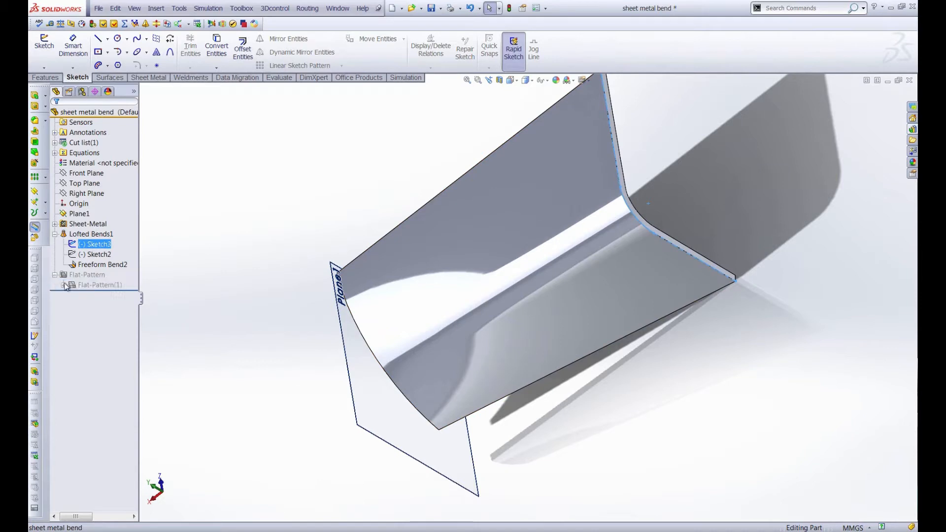
{"action": "left_click", "coordinate": [64, 284]}
{"action": "right_click", "coordinate": [90, 288]}
{"action": "right_click", "coordinate": [104, 264]}
{"action": "left_click", "coordinate": [105, 264]}
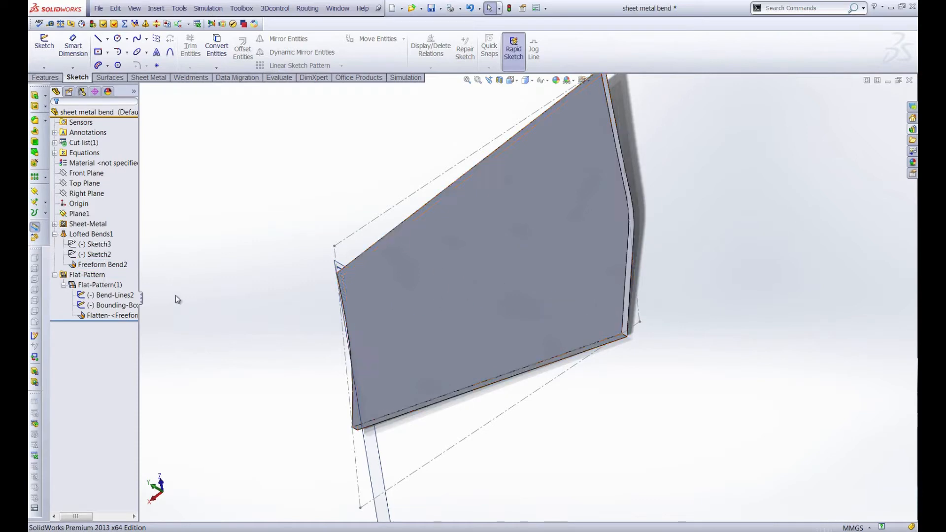
- Suppress Flat-Pattern(1) to fold the part back to its bent shape, and collapse the Flat-Pattern folder
{"action": "left_click", "coordinate": [64, 285]}
{"action": "right_click", "coordinate": [64, 286]}
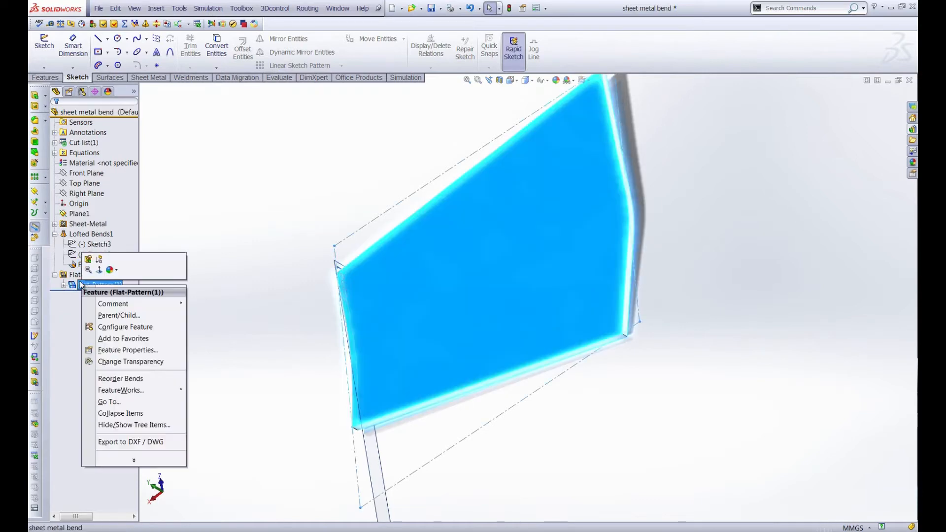
{"action": "left_click", "coordinate": [93, 257]}
{"action": "left_click", "coordinate": [55, 275]}
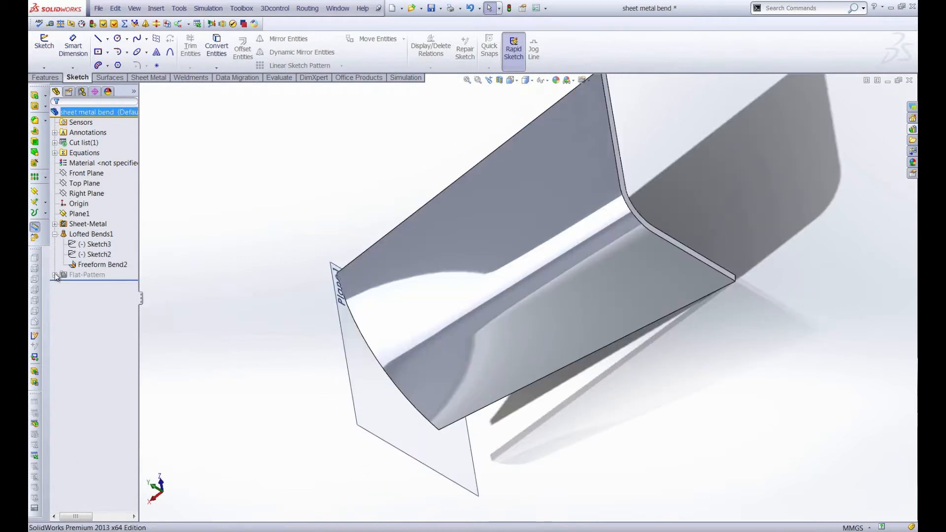
- Review the profiles and thickness in the Lofted Bends1 definition and close it without changes
{"action": "right_click", "coordinate": [80, 234]}
{"action": "left_click", "coordinate": [85, 219]}
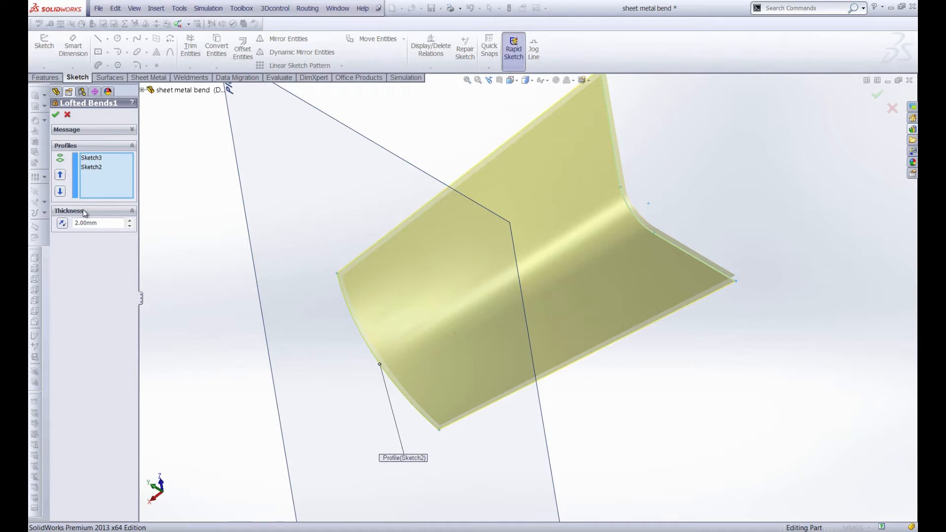
{"action": "left_click", "coordinate": [55, 114]}
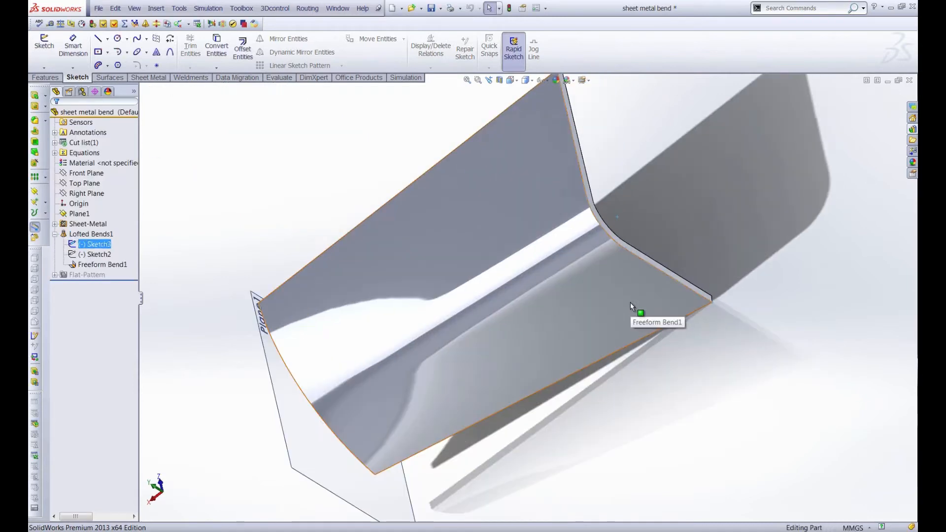
- Examine Sketch2 and Sketch3 of the lofted bend and inspect the arc end and the line-arc-line end from several sides
{"action": "left_click", "coordinate": [109, 256]}
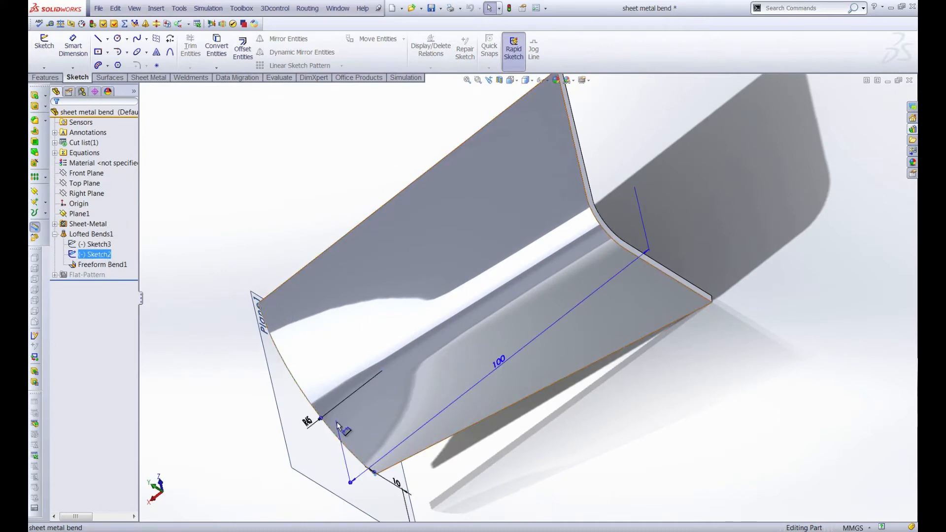
{"action": "left_click", "coordinate": [94, 244]}
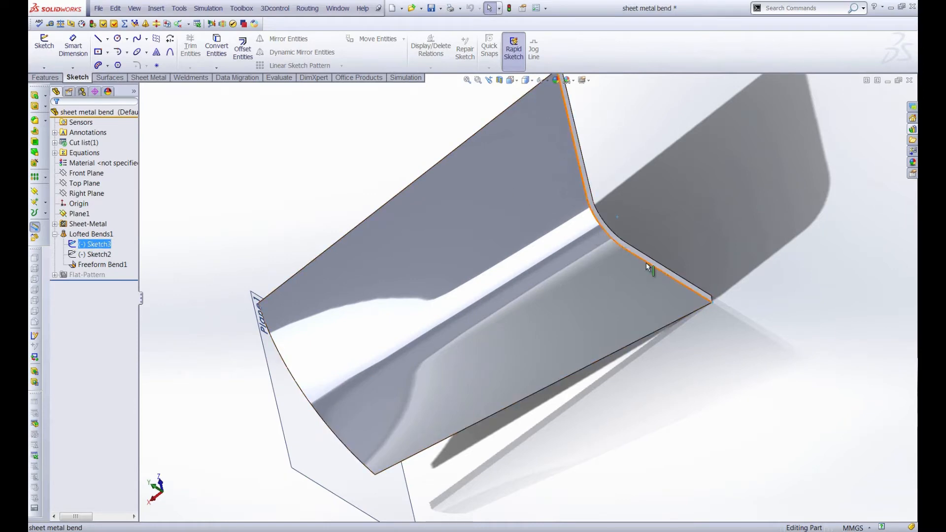
{"action": "middle_click_drag", "start_coordinate": [601, 230], "coordinate": [589, 135]}
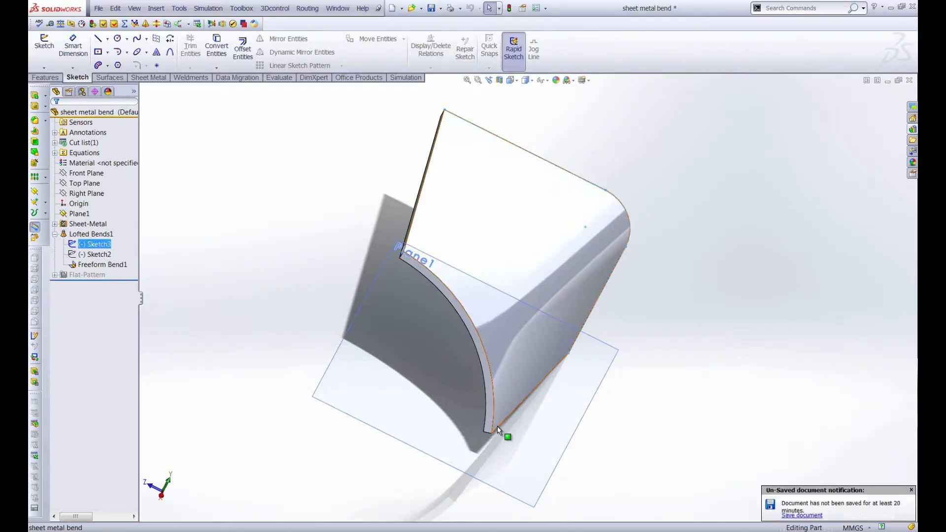
{"action": "middle_click_drag", "start_coordinate": [571, 263], "coordinate": [450, 362]}
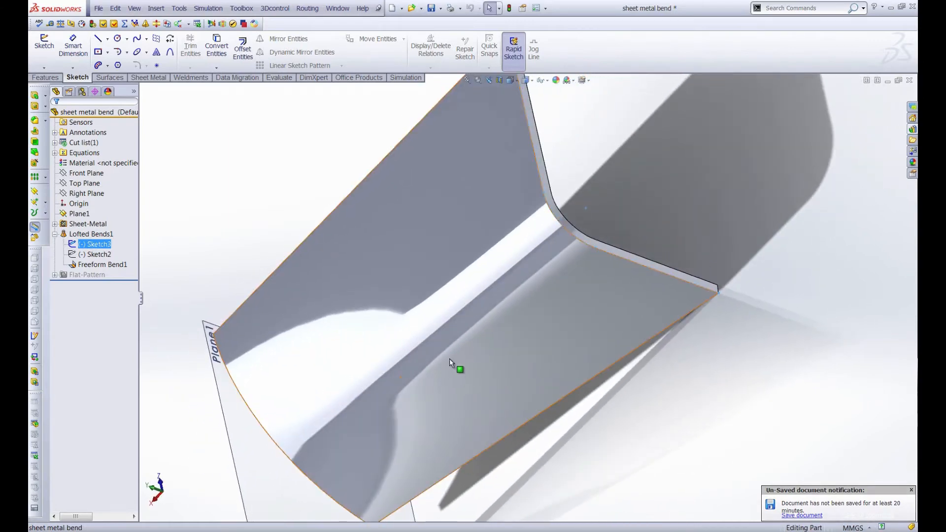
{"action": "middle_click_drag", "start_coordinate": [566, 310], "coordinate": [568, 261]}
{"action": "scroll", "coordinate": [615, 103], "scroll_direction": "up", "scroll_amount": 2}
{"action": "scroll", "coordinate": [601, 90], "scroll_direction": "down", "scroll_amount": 2}
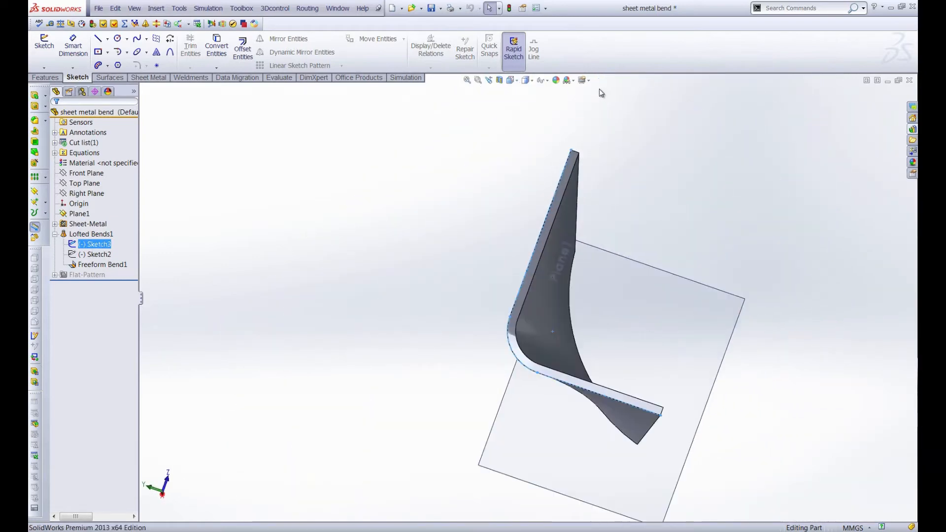
{"action": "middle_click_drag", "start_coordinate": [615, 431], "coordinate": [624, 281]}
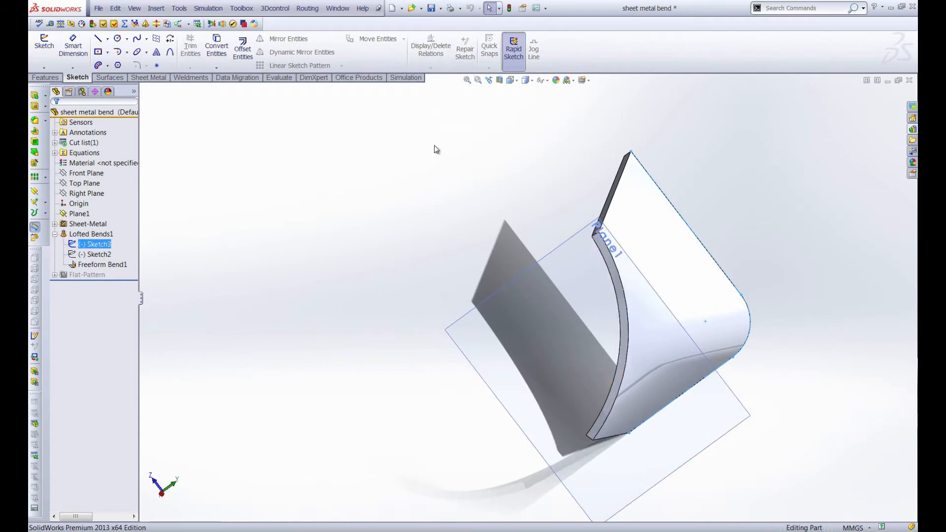
{"action": "middle_click_drag", "start_coordinate": [686, 296], "coordinate": [622, 315]}
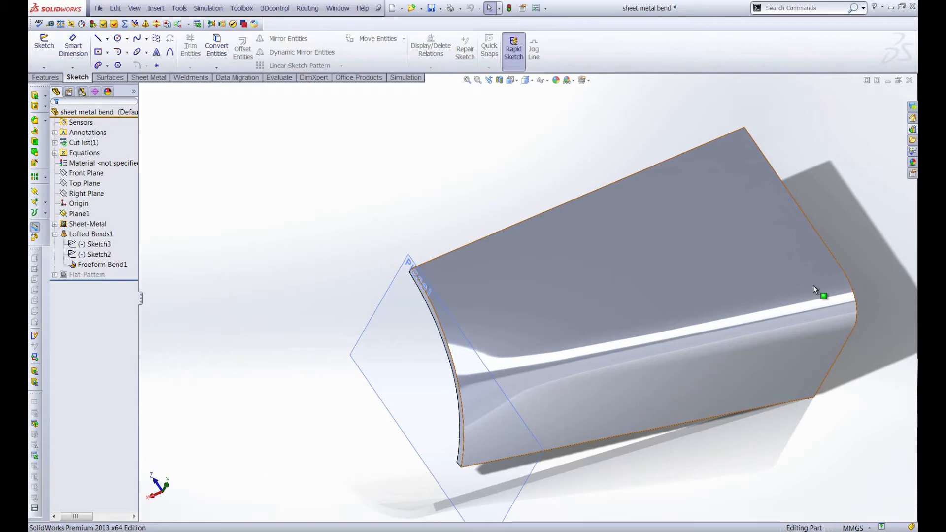
{"action": "middle_click_drag", "start_coordinate": [835, 329], "coordinate": [815, 332]}
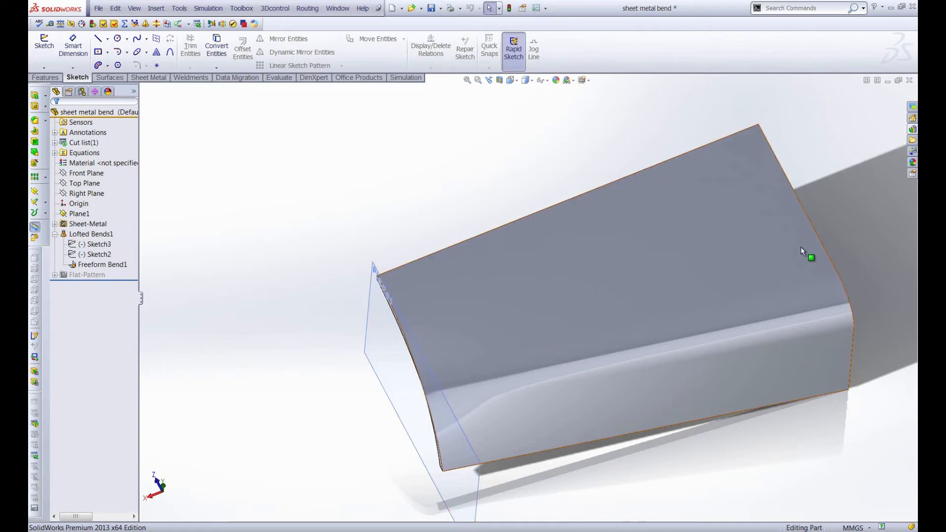
{"action": "middle_click_drag", "start_coordinate": [543, 377], "coordinate": [587, 388]}
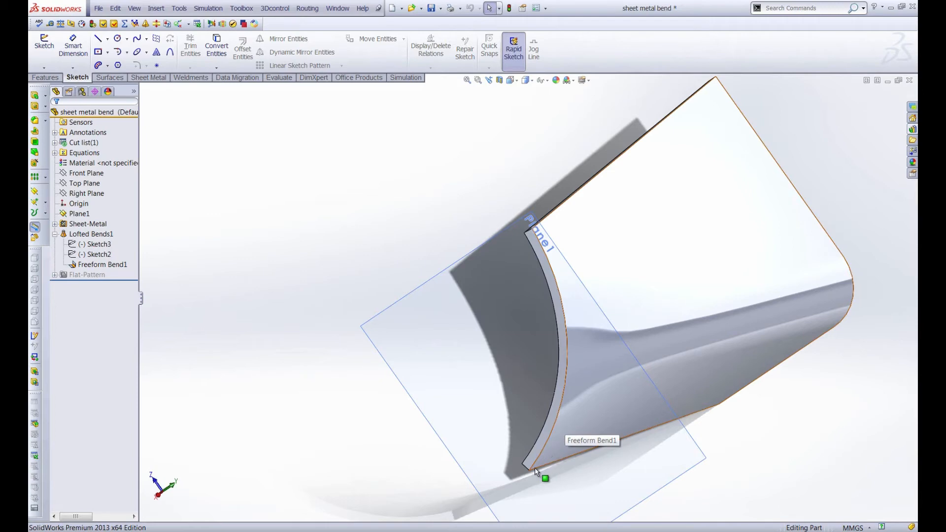
{"action": "middle_click_drag", "start_coordinate": [536, 472], "coordinate": [500, 269]}
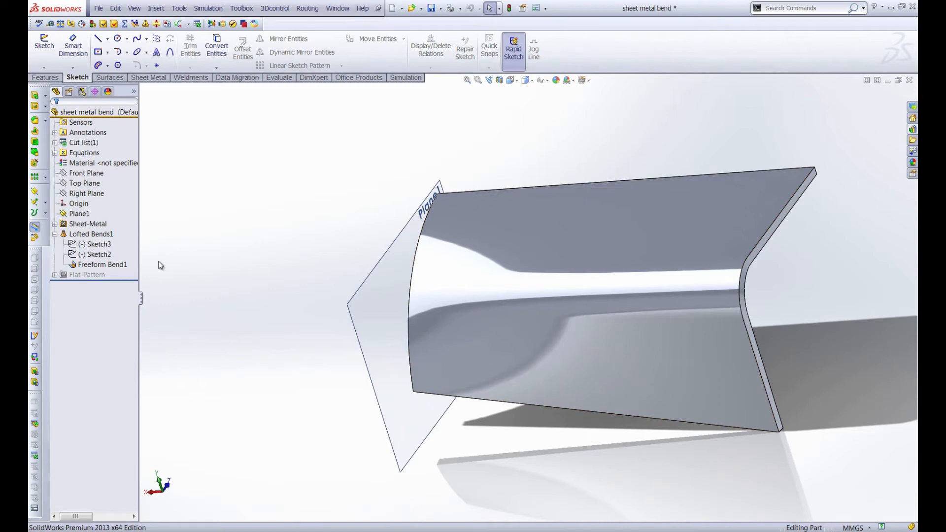
- Edit Sketch3 of Lofted Bends1 and select its two lines and connecting arc for a Fit Spline
{"action": "left_click", "coordinate": [93, 244]}
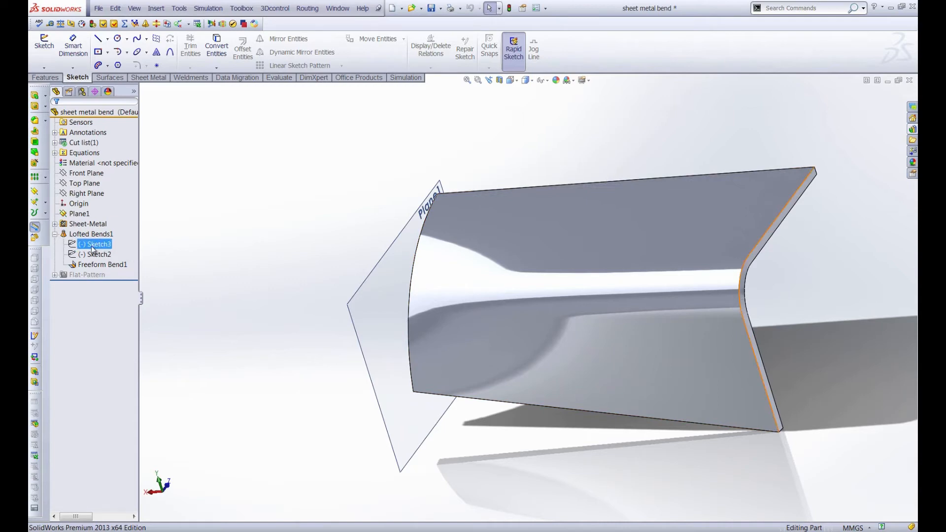
{"action": "right_click", "coordinate": [92, 247]}
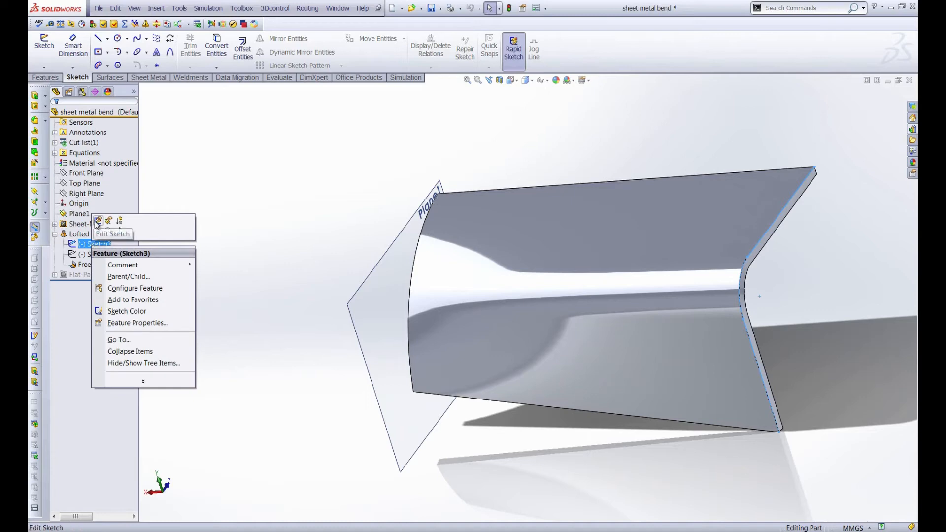
{"action": "left_click", "coordinate": [95, 222]}
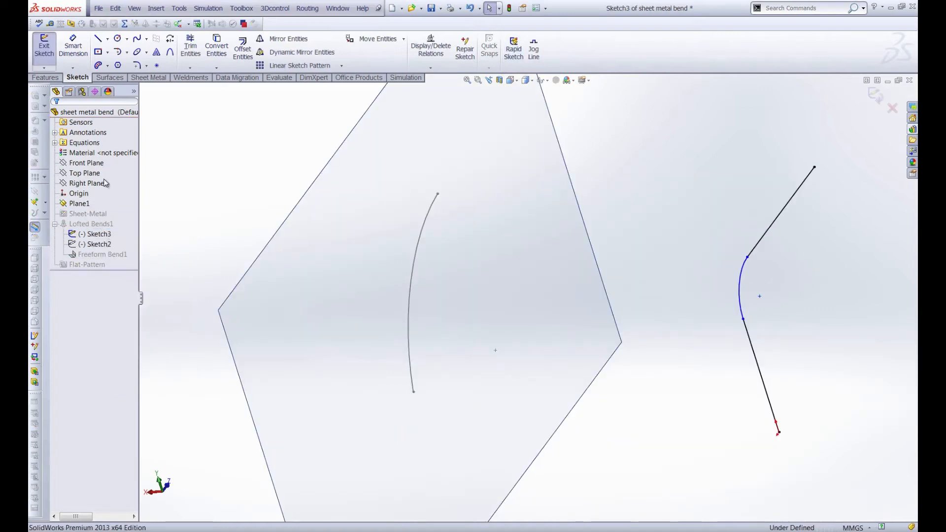
{"action": "left_click", "coordinate": [146, 39]}
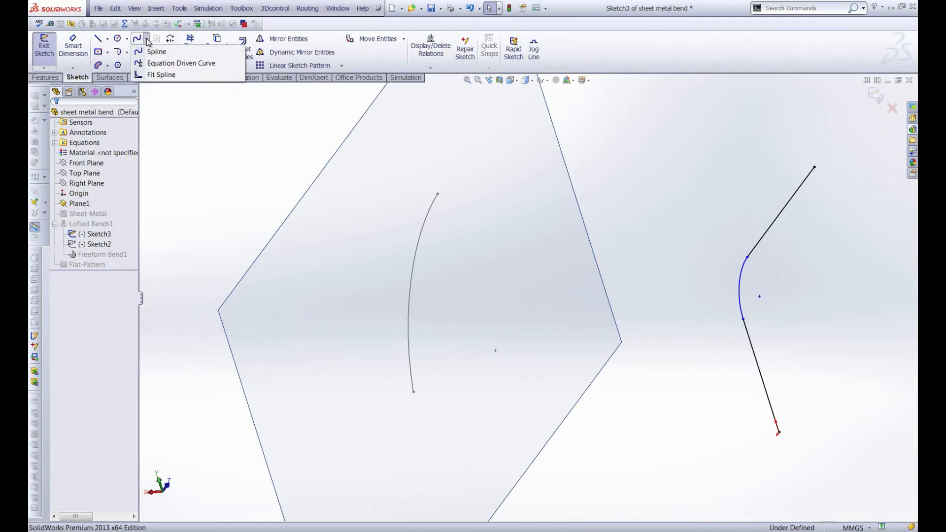
{"action": "left_click", "coordinate": [156, 75]}
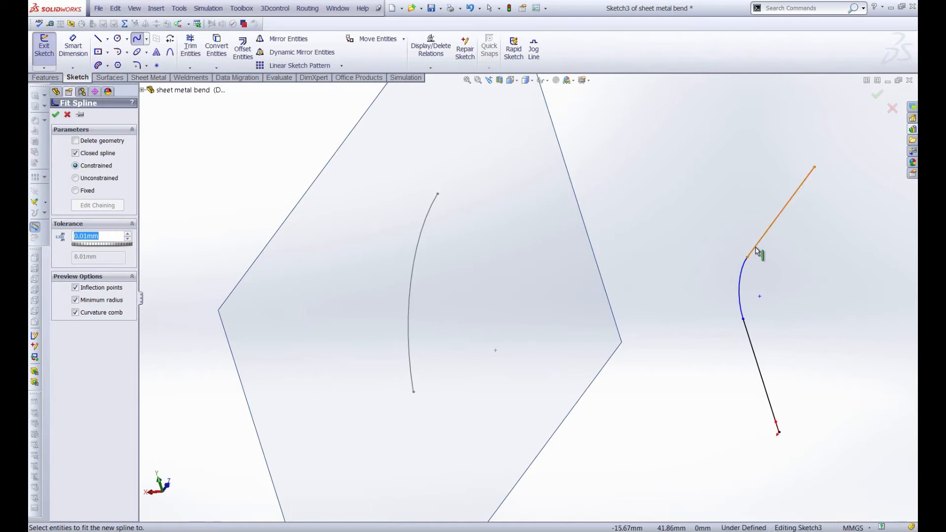
{"action": "left_click", "coordinate": [757, 251]}
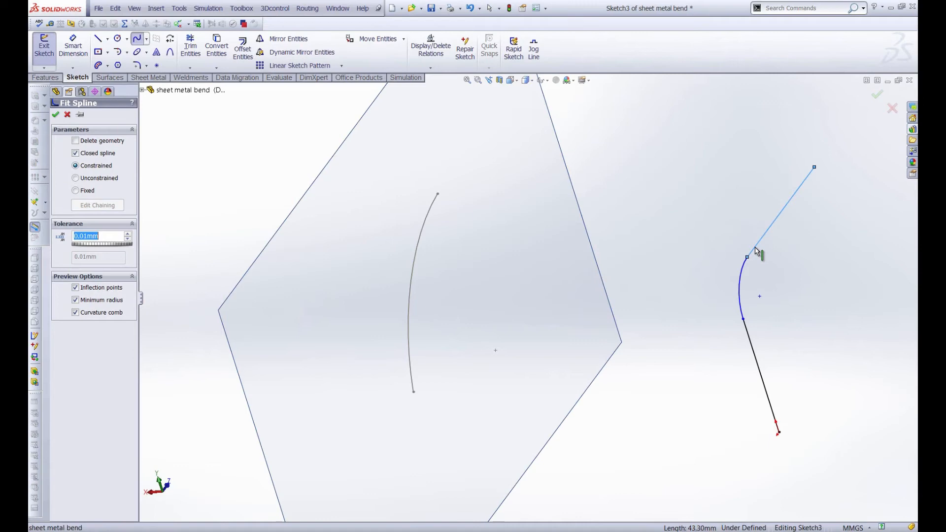
{"action": "left_click", "coordinate": [742, 274]}
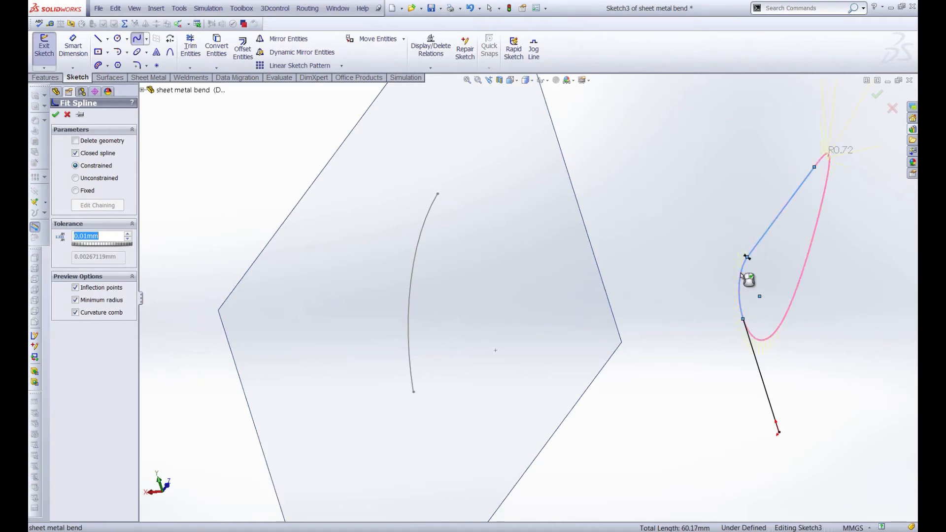
{"action": "left_click", "coordinate": [752, 343]}
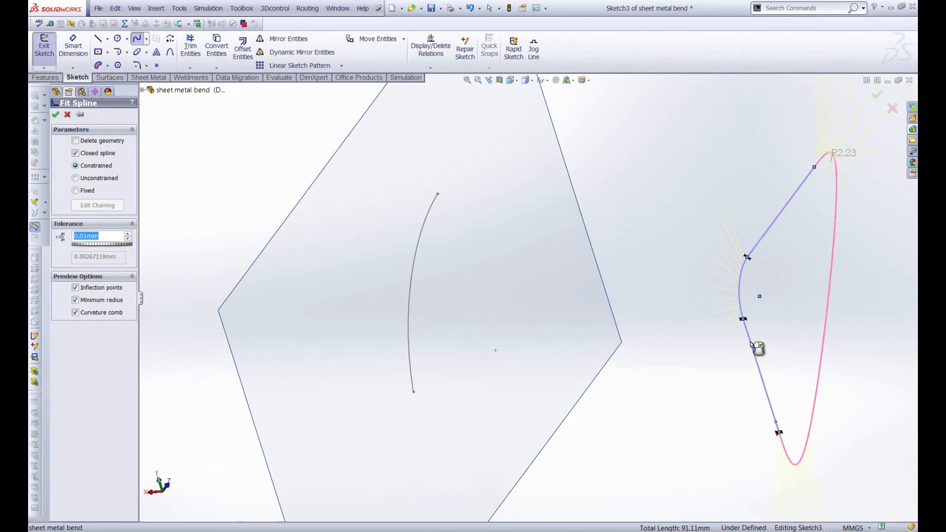
{"action": "mouse_move", "coordinate": [753, 343]}
{"action": "middle_mouse_down"}
{"action": "mouse_move", "coordinate": [732, 354]}
{"action": "mouse_move", "coordinate": [683, 348]}
{"action": "middle_mouse_up"}
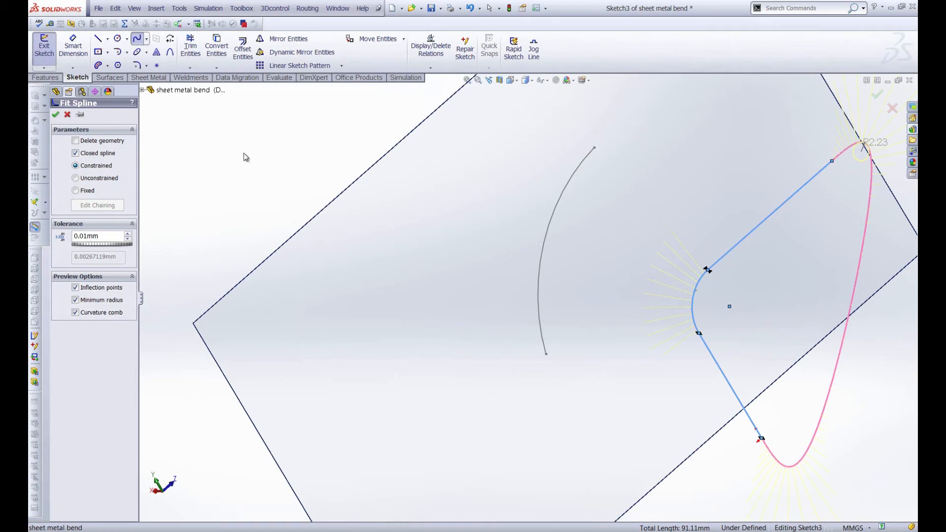
- Make the fit spline open with a tolerance of 0.005 mm, adjust its preview options, create it and exit the sketch
{"action": "left_click", "coordinate": [76, 155]}
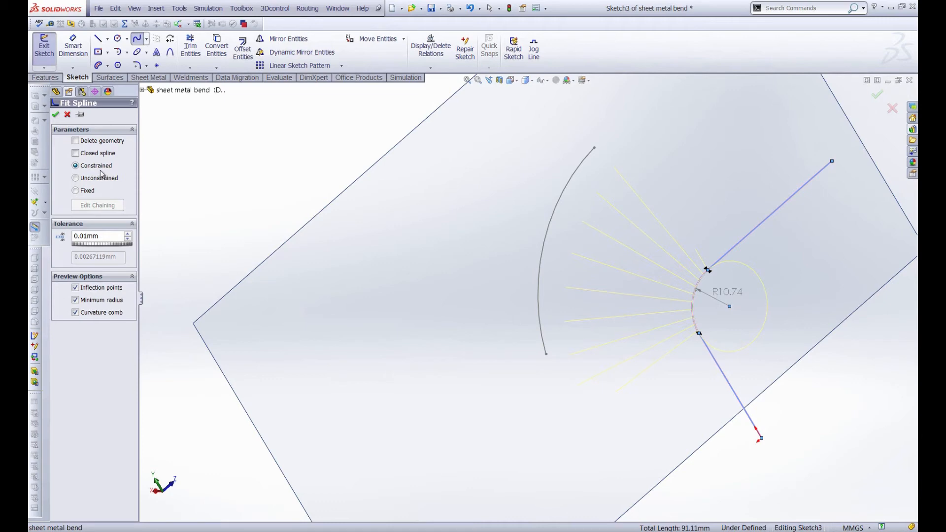
{"action": "left_click_drag", "start_coordinate": [99, 244], "coordinate": [137, 243]}
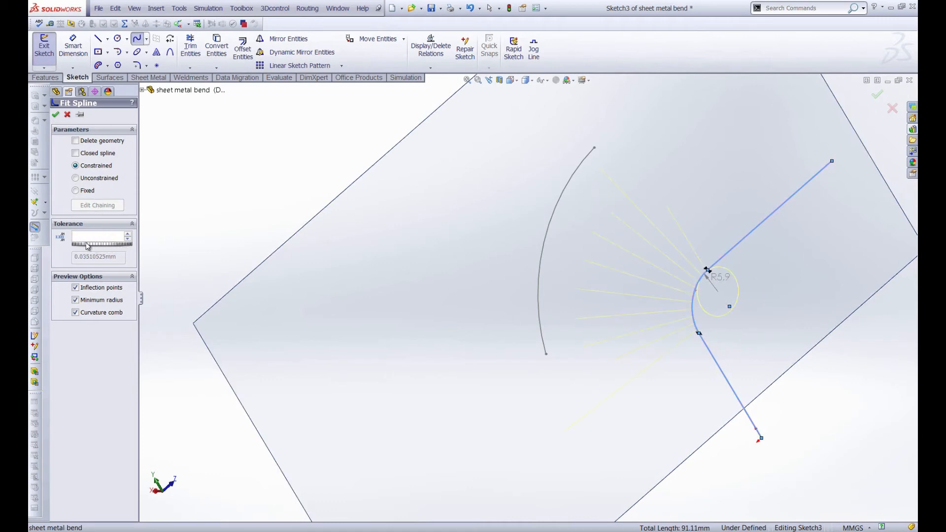
{"action": "mouse_move", "coordinate": [93, 245]}
{"action": "left_mouse_down"}
{"action": "mouse_move", "coordinate": [117, 246]}
{"action": "mouse_move", "coordinate": [75, 247]}
{"action": "left_mouse_up"}
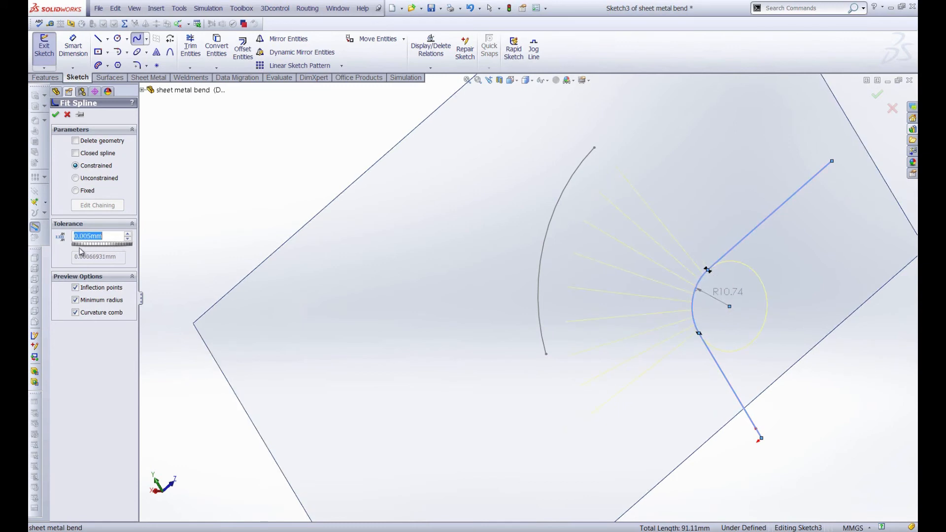
{"action": "left_click", "coordinate": [76, 287]}
{"action": "left_click", "coordinate": [76, 300]}
{"action": "left_click", "coordinate": [76, 301]}
{"action": "left_click", "coordinate": [55, 116]}
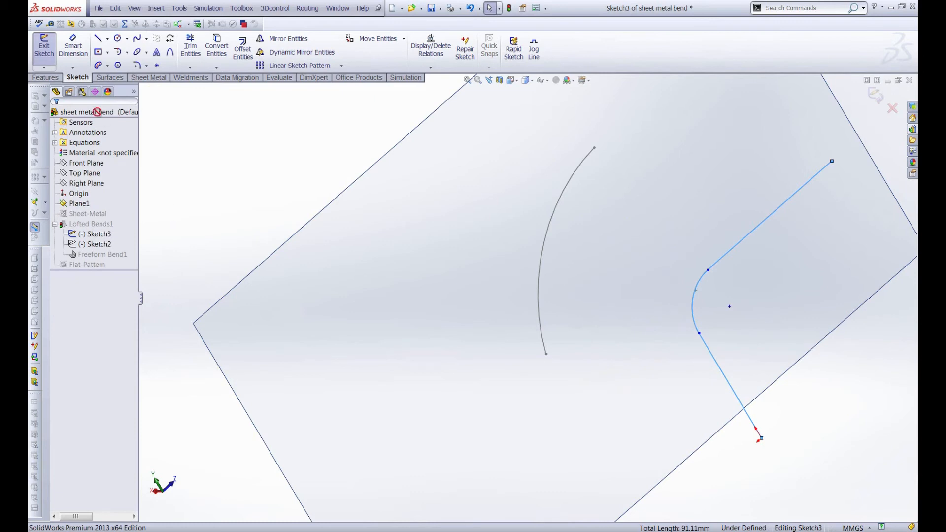
{"action": "left_click", "coordinate": [46, 51]}
- Edit Lofted Bends1 so that its bend line control is defined by the number of bend lines
{"action": "left_click", "coordinate": [91, 233]}
{"action": "right_click", "coordinate": [91, 234]}
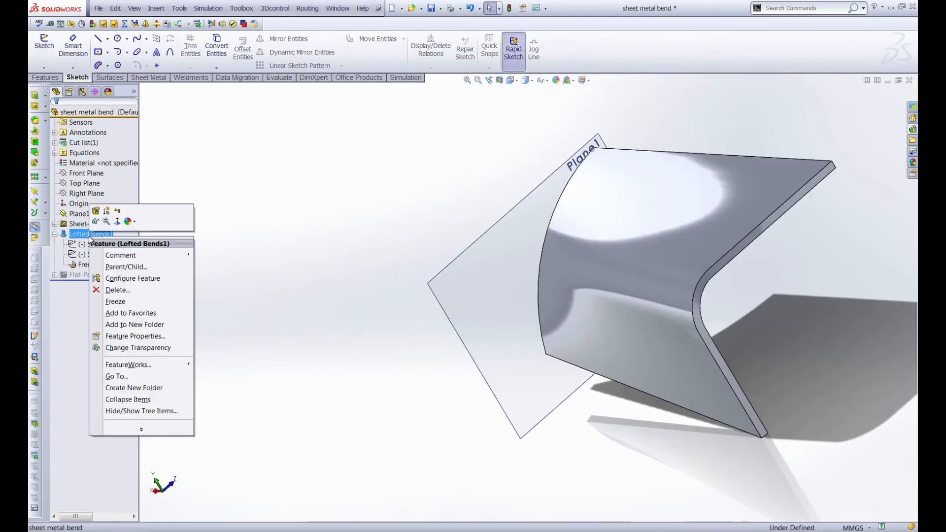
{"action": "left_click", "coordinate": [97, 211]}
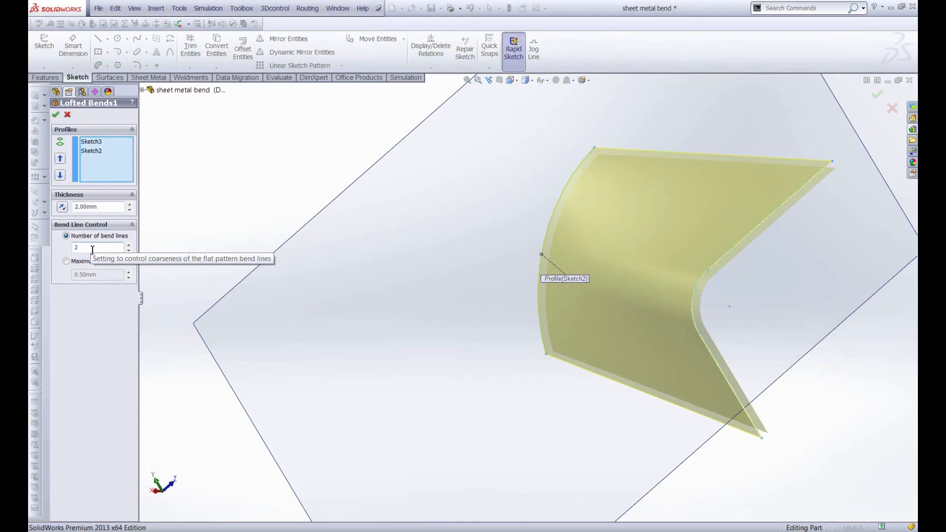
{"action": "left_click", "coordinate": [66, 263]}
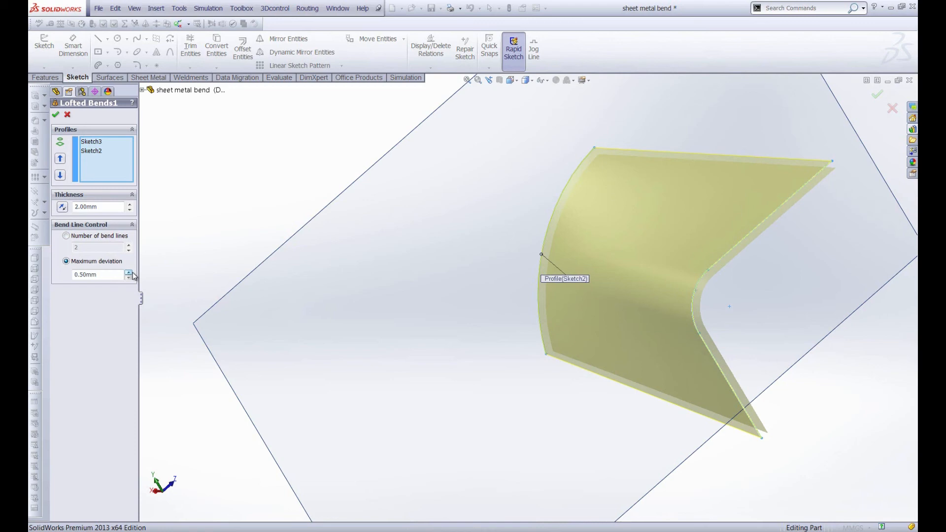
{"action": "left_click", "coordinate": [67, 236]}
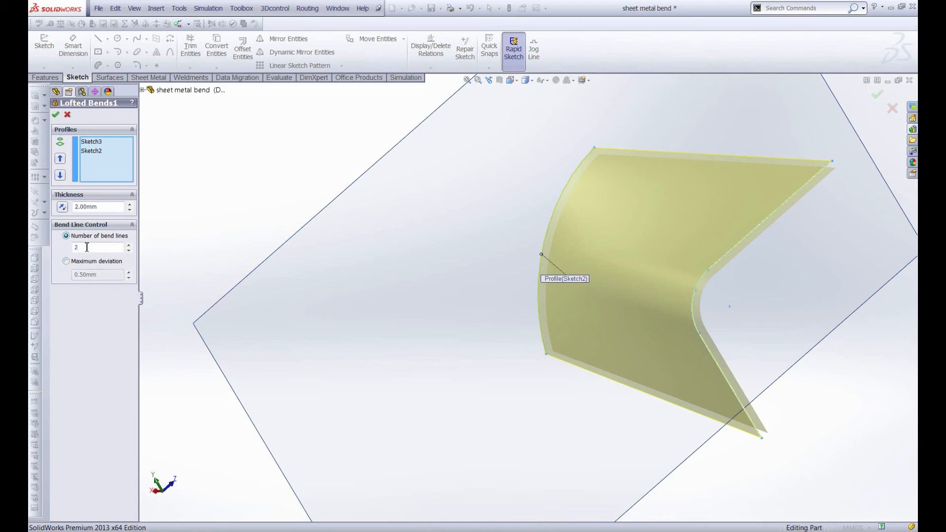
{"action": "left_click_drag", "start_coordinate": [115, 248], "coordinate": [30, 245]}
{"action": "left_click", "coordinate": [56, 114]}
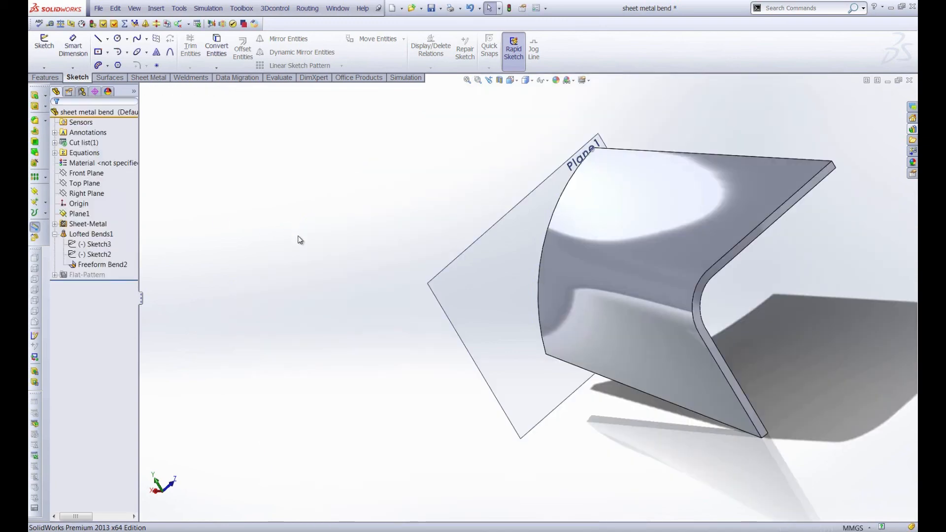
- Expand the Flat-Pattern folder and unsuppress Flat-Pattern(1) to flatten the part with its bend lines
{"action": "left_click", "coordinate": [55, 275]}
{"action": "left_click", "coordinate": [64, 285]}
{"action": "left_click", "coordinate": [94, 284]}
{"action": "right_click", "coordinate": [87, 285]}
{"action": "left_click", "coordinate": [105, 262]}
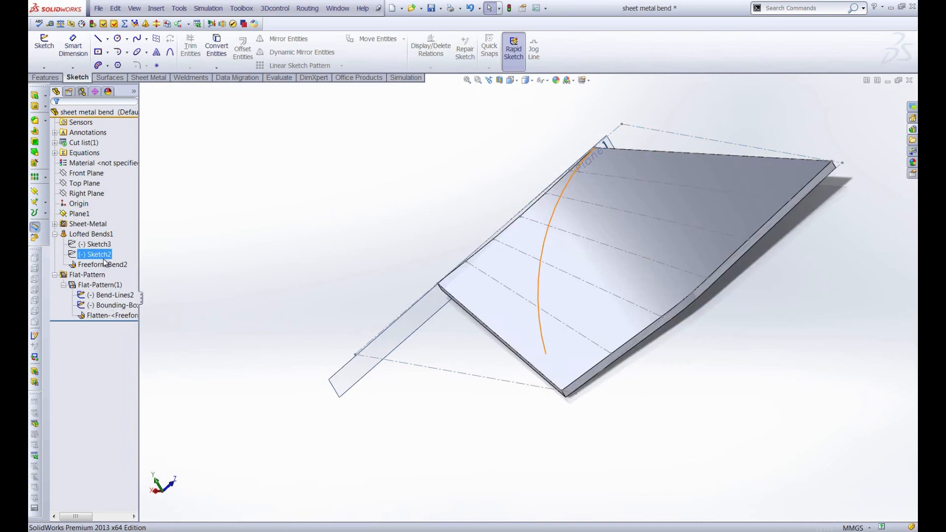